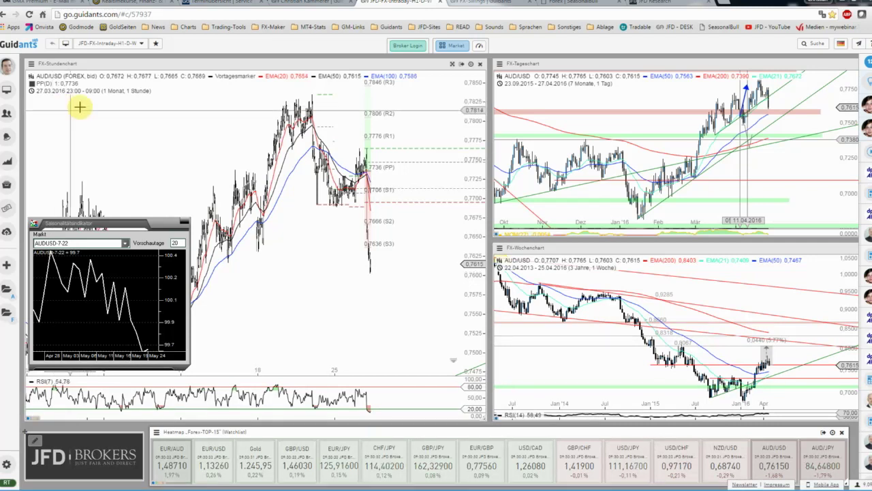
Close the seasonality window and show the AUD/USD hourly chart full screen on the latest week.
left_click(409, 236)
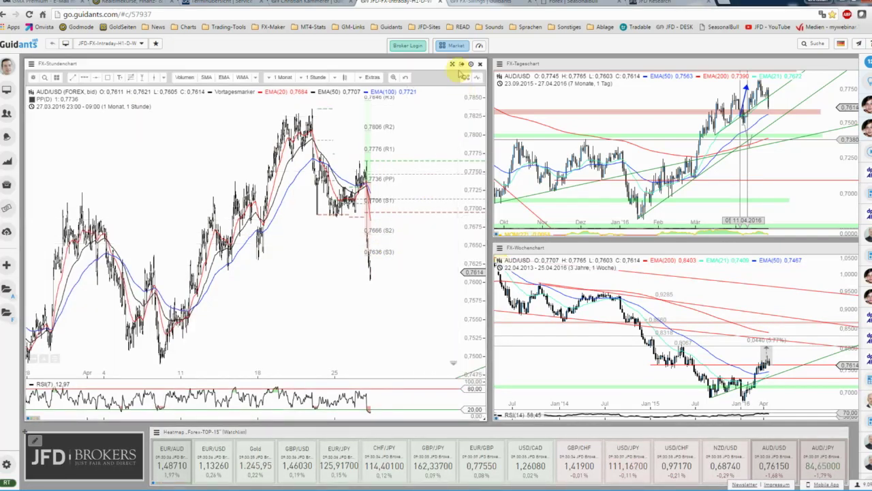
left_click(451, 63)
scroll(551, 216, "up", 2)
scroll(555, 220, "up", 2)
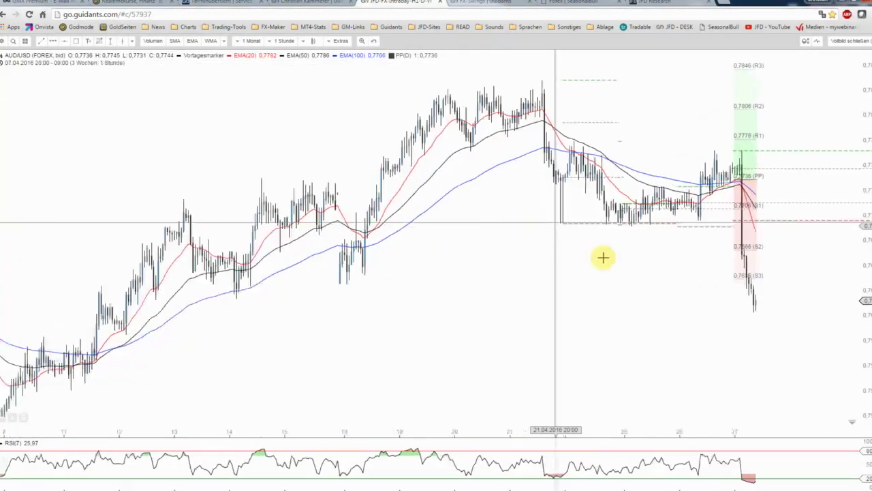
scroll(603, 255, "up", 2)
left_click_drag(641, 267, 483, 263)
scroll(497, 252, "up", 2)
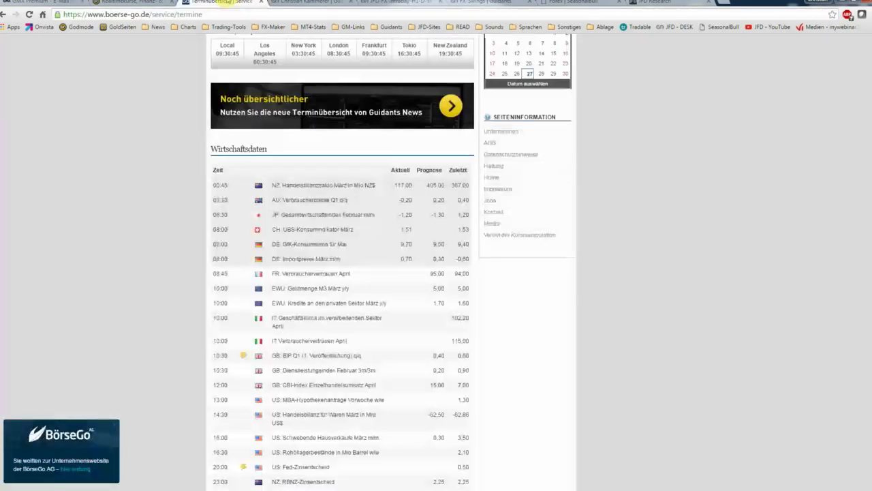
Check the calendar's AU Verbraucherpreise row (-0.20 vs 0.20 forecast), then return to the Guidants chart.
left_click(218, 2)
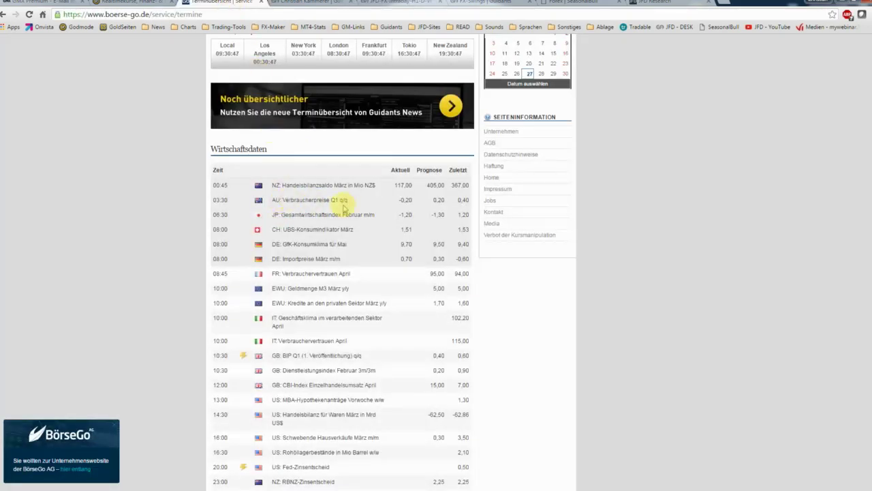
left_click_drag(348, 200, 271, 199)
scroll(250, 209, "down", 1)
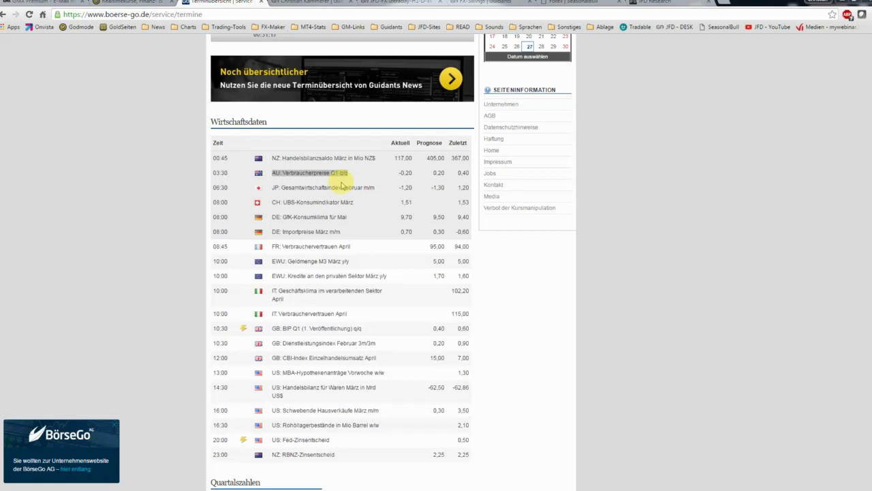
left_click(276, 180)
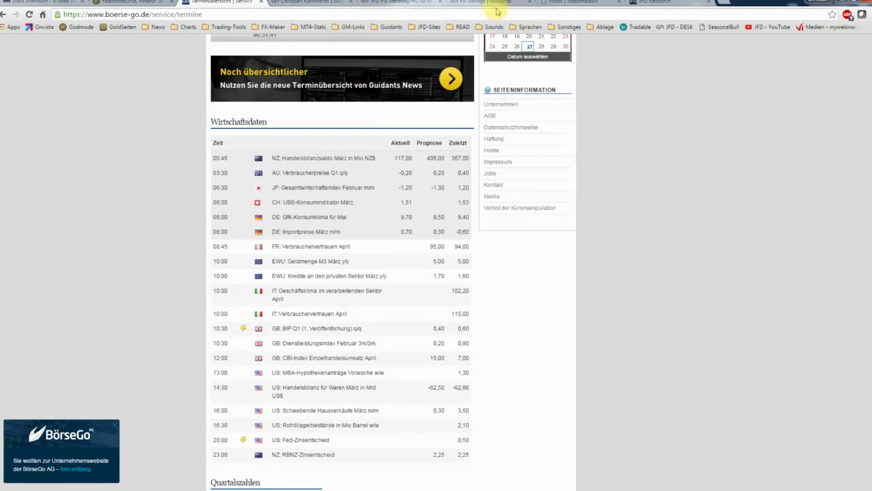
left_click(382, 4)
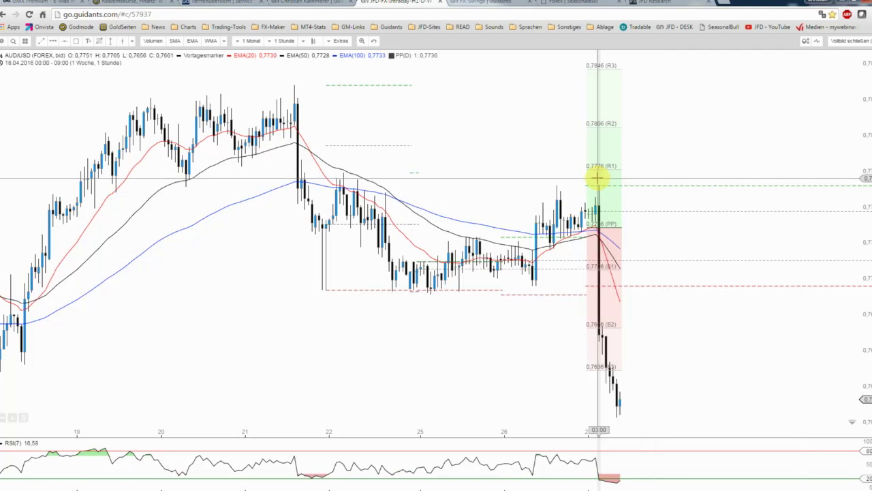
Leave full screen, load AUD/JPY from the heatmap into all charts, and select the daily chart.
left_click(845, 44)
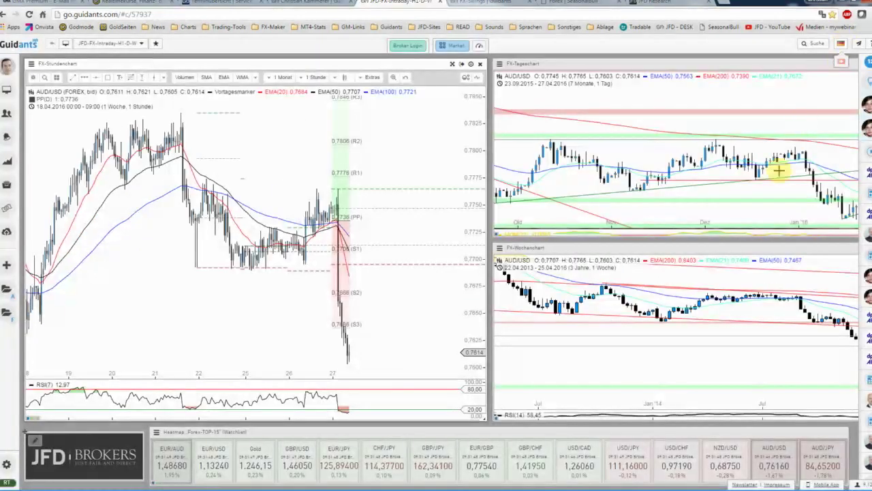
scroll(758, 192, "down", 5)
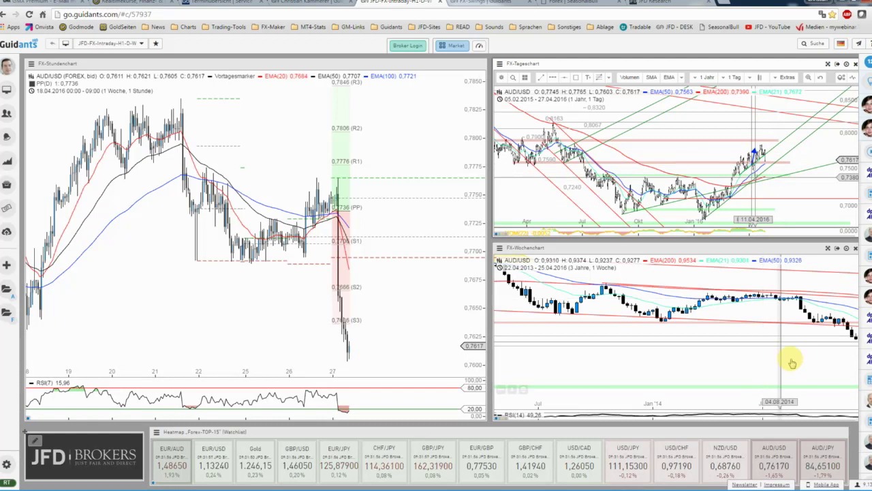
left_click(807, 449)
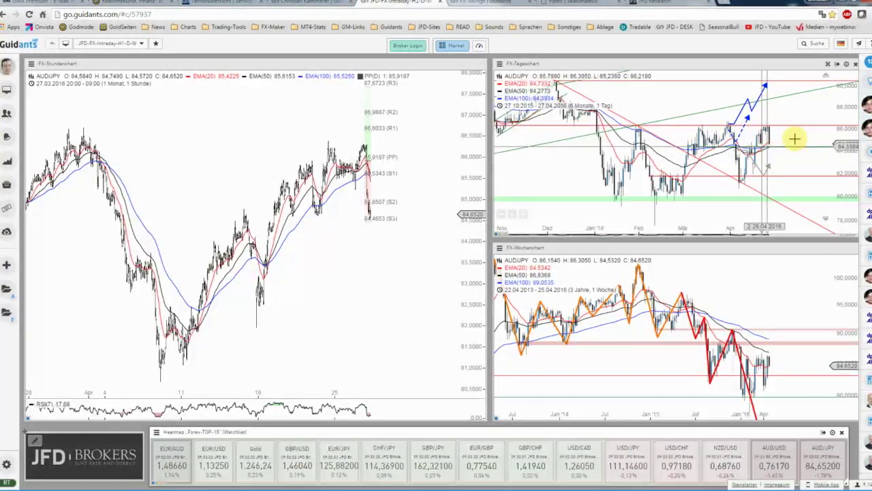
left_click(795, 139)
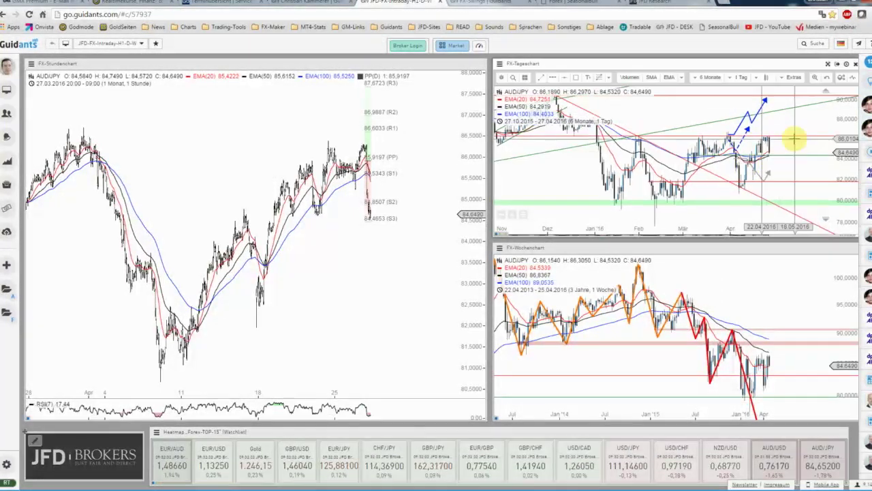
Maximize the AUD/JPY daily chart and zoom to the six months 08.11.2015–27.04.2016.
left_click(826, 64)
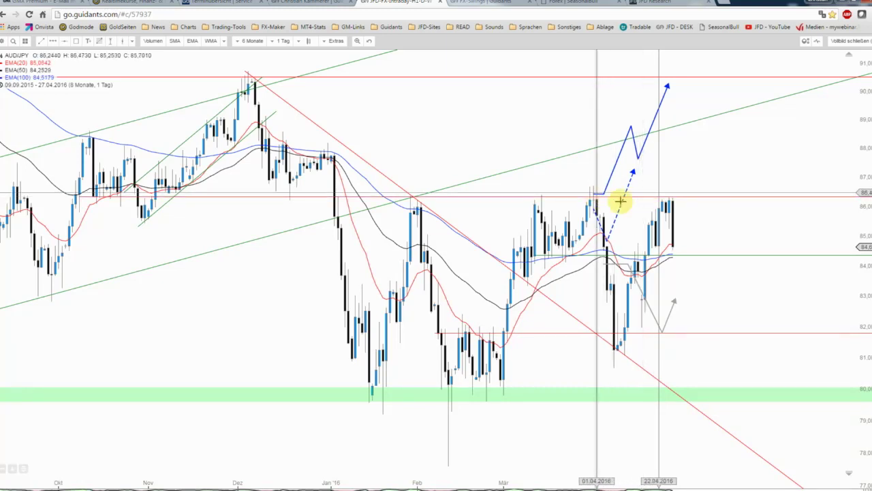
scroll(620, 201, "up", 2)
scroll(620, 201, "up", 2)
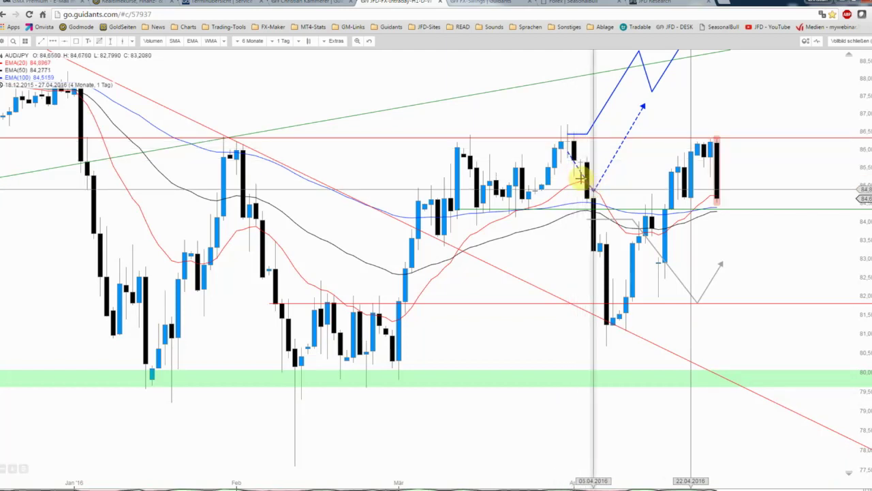
scroll(593, 191, "down", 1)
scroll(596, 194, "down", 1)
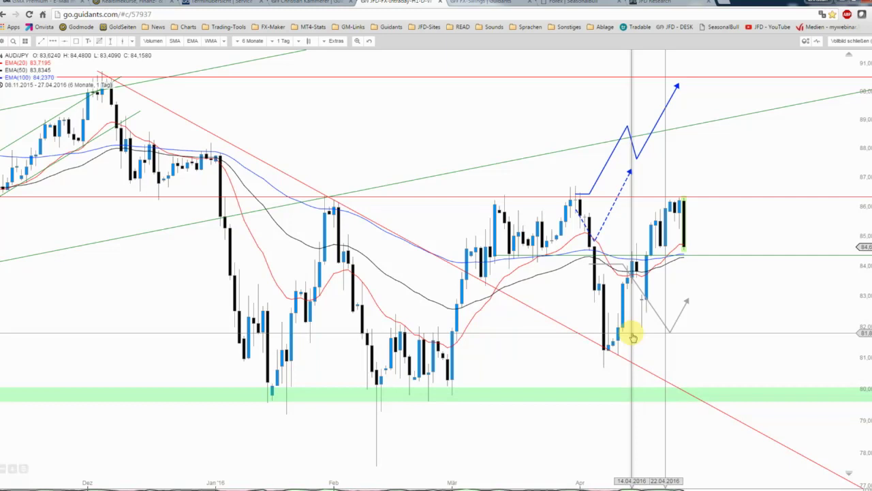
Delete the projected arrow paths and the vertical date line, then zoom out to nine months from 11.08.2015.
right_click(619, 265)
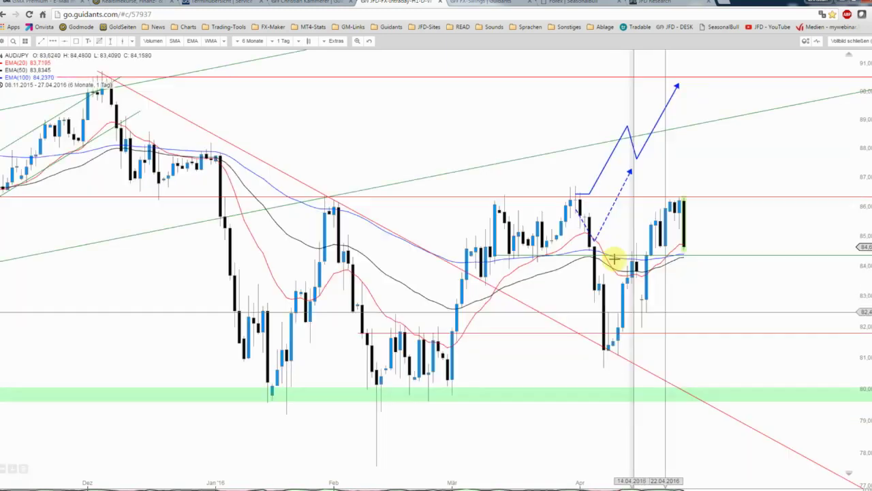
right_click(602, 235)
left_click(617, 278)
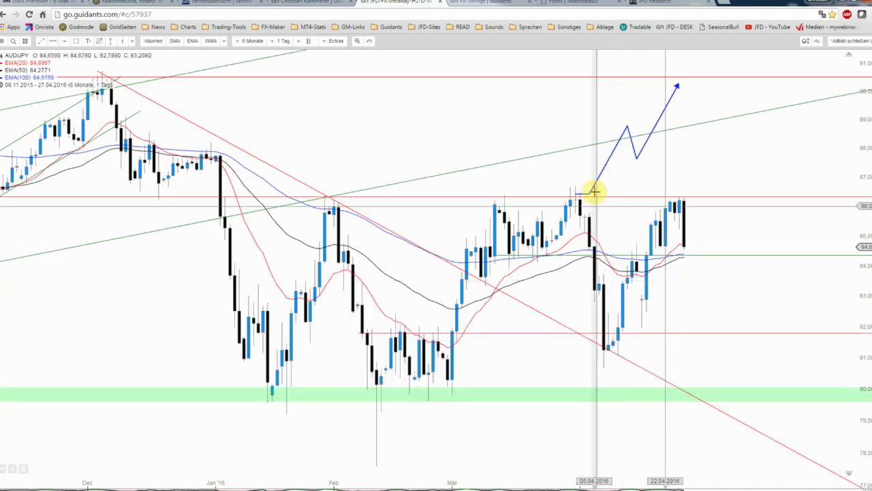
right_click(596, 191)
left_click(608, 236)
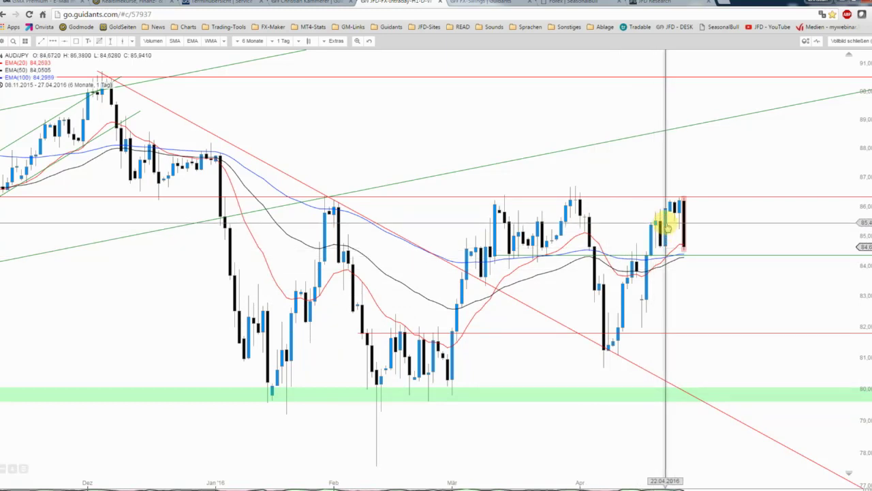
right_click(666, 277)
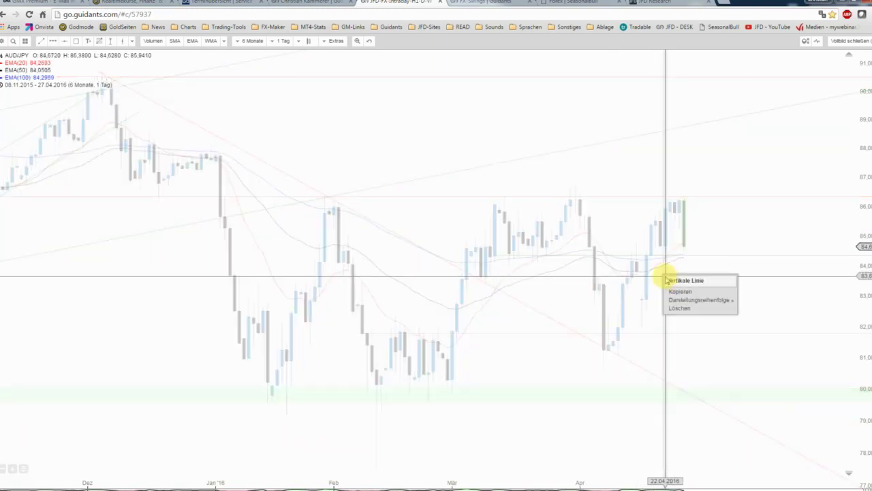
left_click(678, 308)
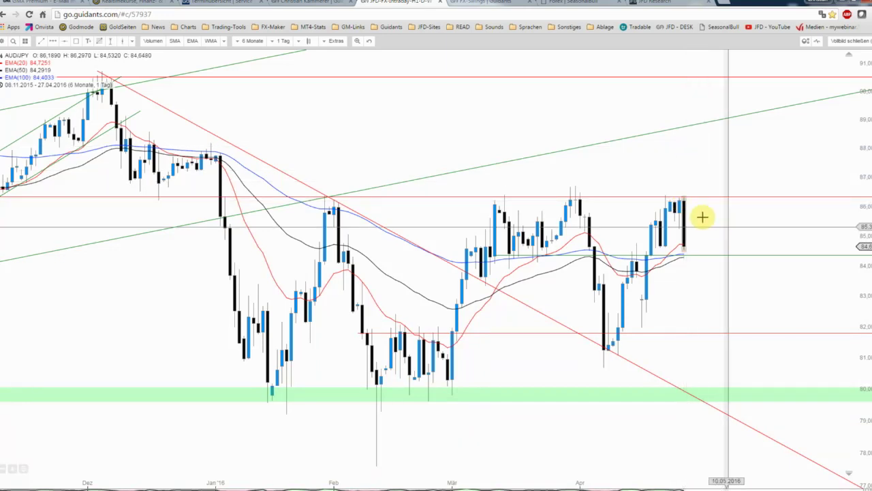
scroll(684, 203, "down", 2)
scroll(684, 203, "down", 1)
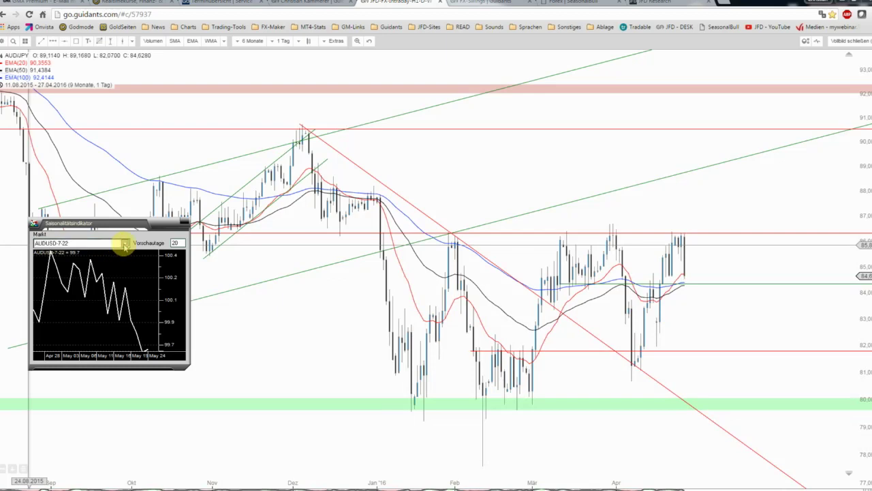
left_click(124, 245)
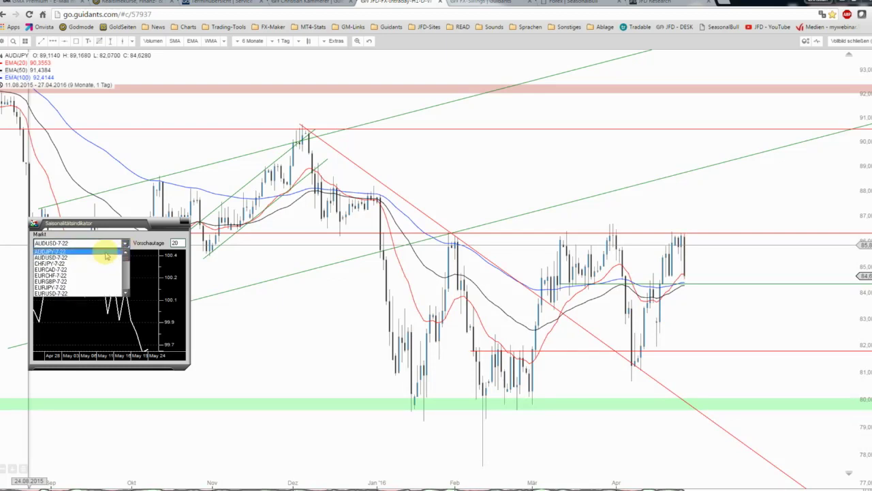
left_click(109, 251)
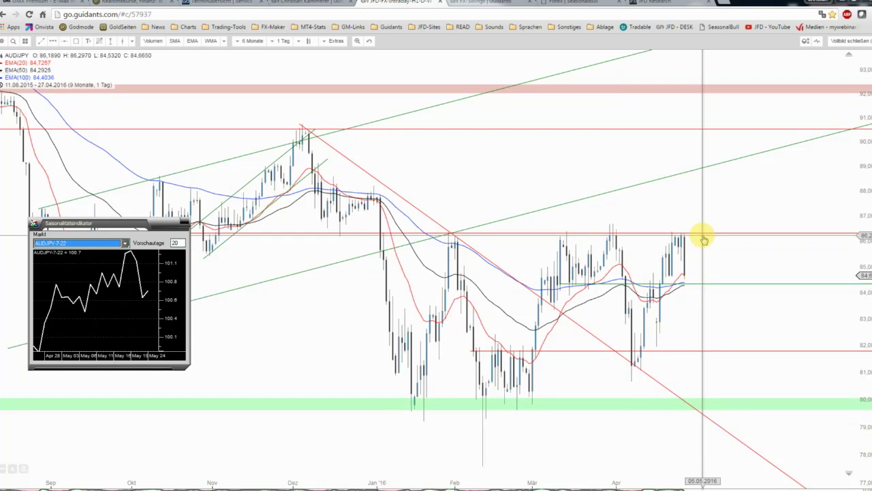
key("Escape")
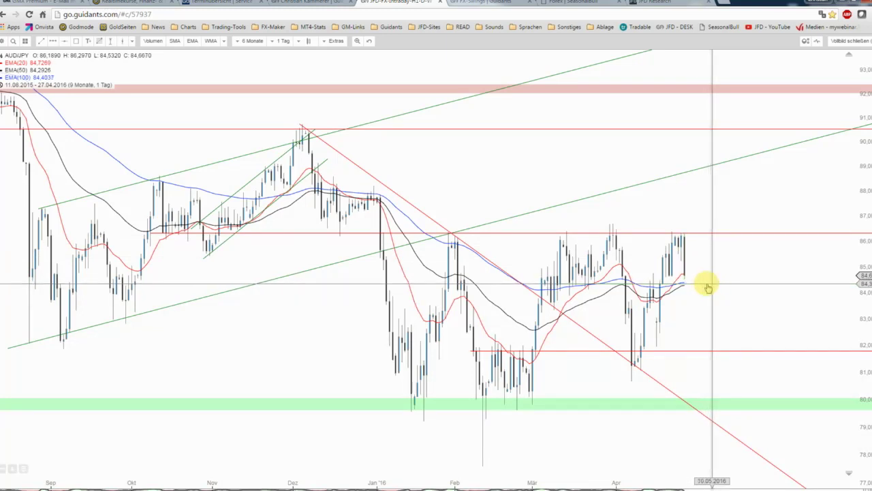
Place a red horizontal price level on the full-screen AUD/JPY daily chart.
scroll(685, 298, "up", 3)
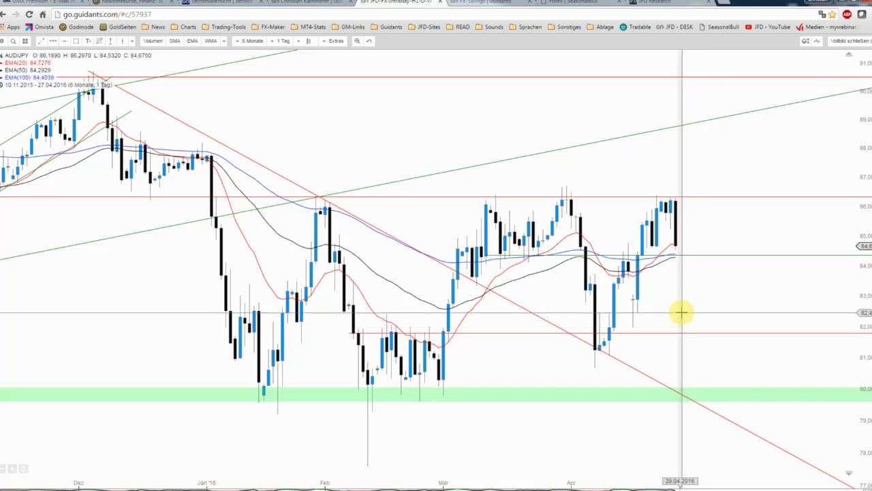
scroll(680, 313, "down", 2)
scroll(680, 312, "down", 2)
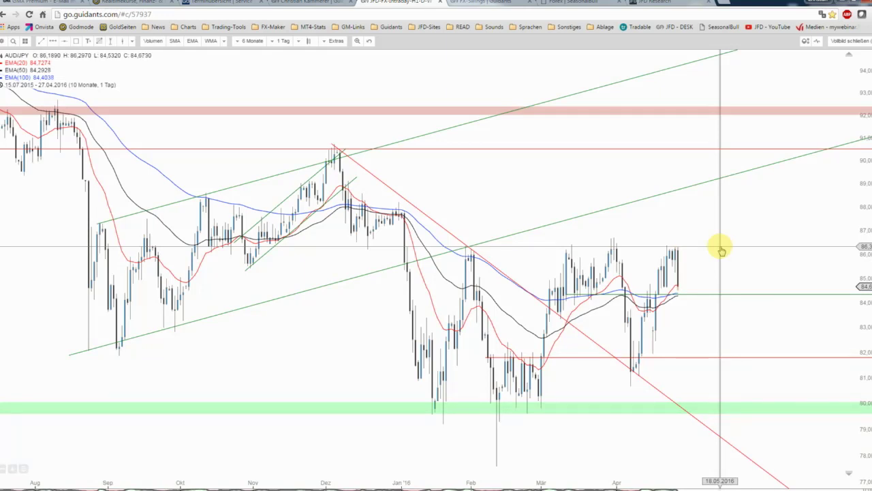
left_click(706, 248)
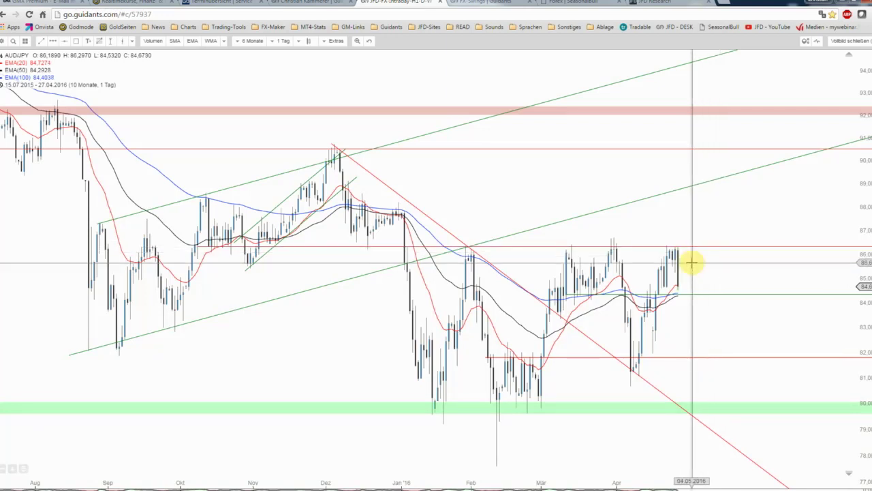
Zoom in and out to review the new level over several time ranges.
scroll(691, 262, "up", 1)
scroll(691, 262, "up", 2)
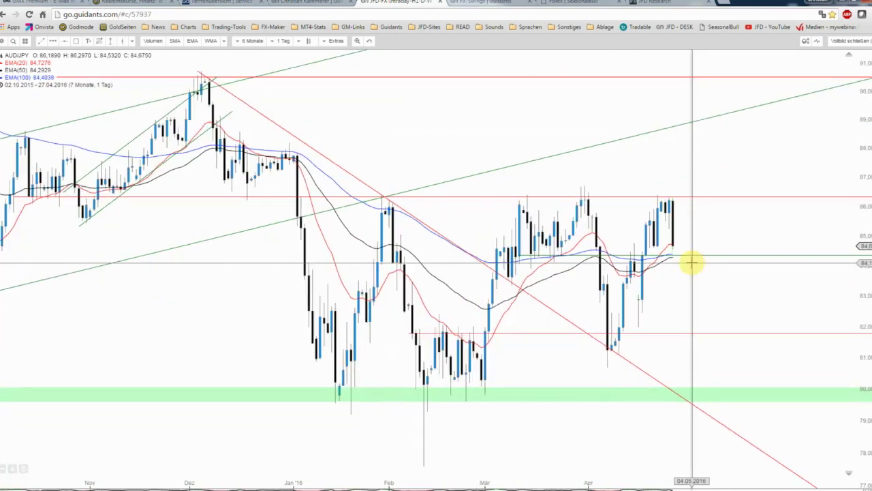
scroll(691, 261, "up", 1)
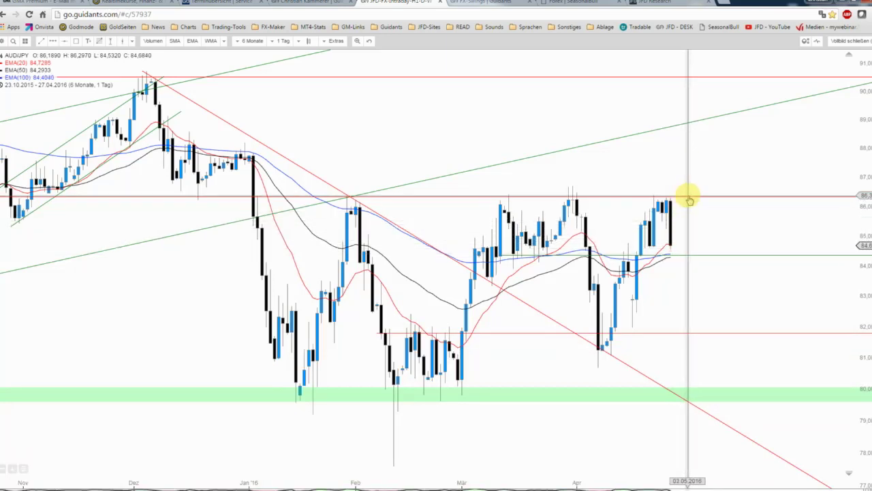
scroll(687, 198, "down", 1)
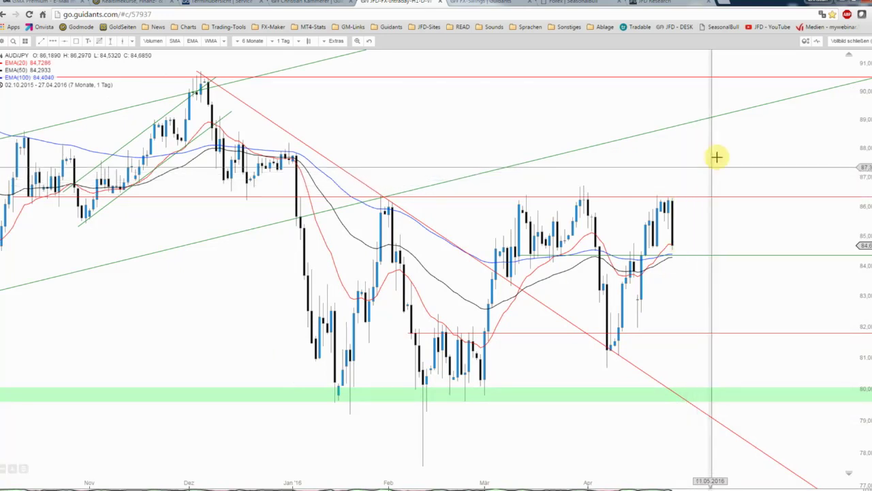
scroll(725, 137, "down", 2)
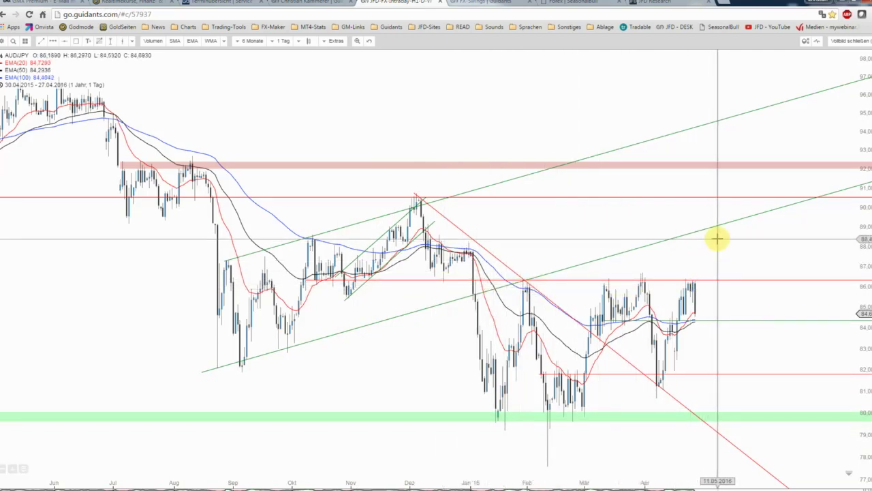
scroll(717, 238, "up", 2)
scroll(717, 237, "up", 2)
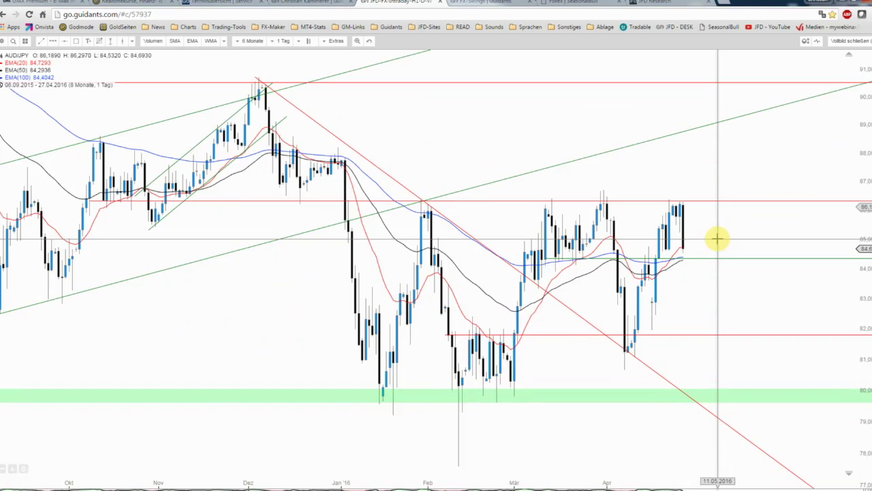
mouse_move(21, 60)
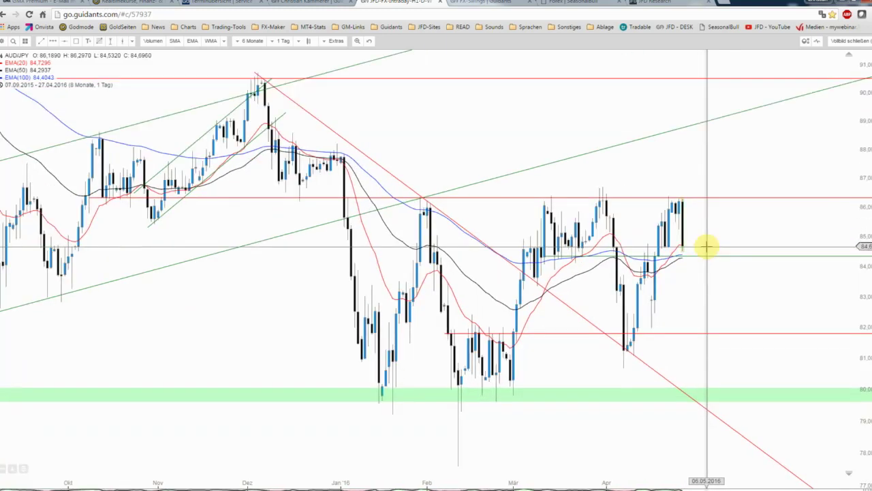
Leave full screen, load AUD/USD from the heatmap, and enlarge its daily chart for a look.
left_click(848, 42)
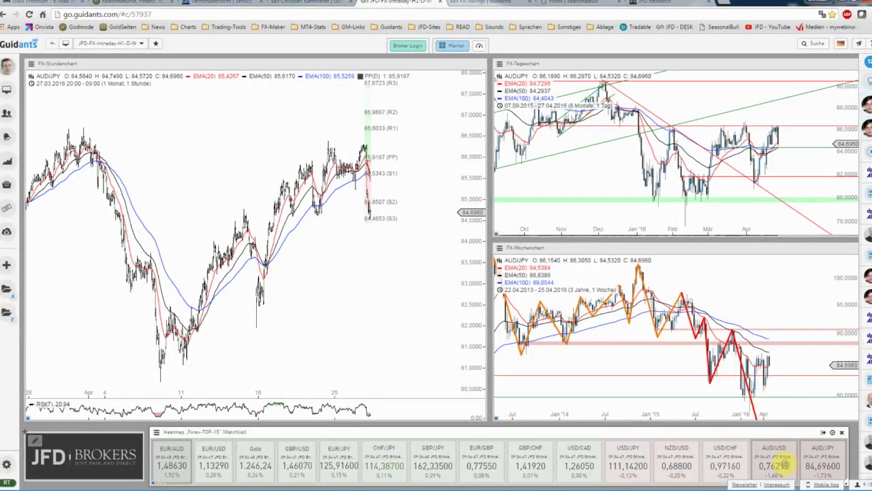
left_click(784, 463)
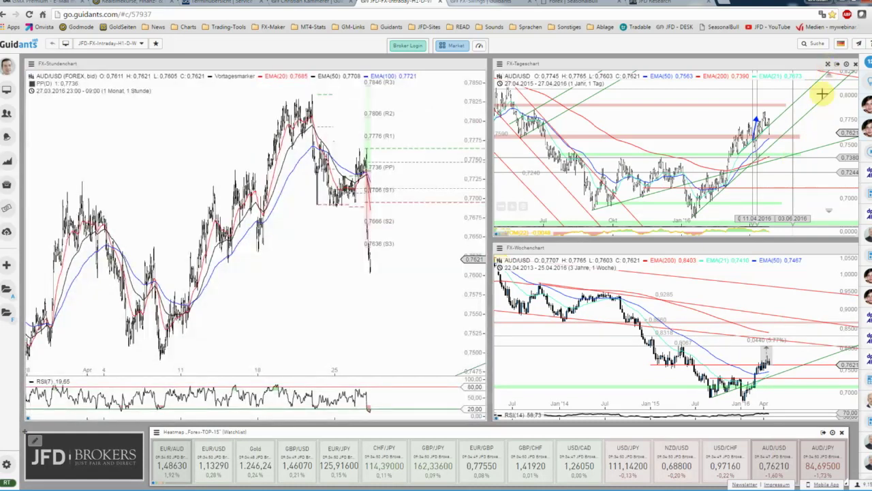
left_click(836, 64)
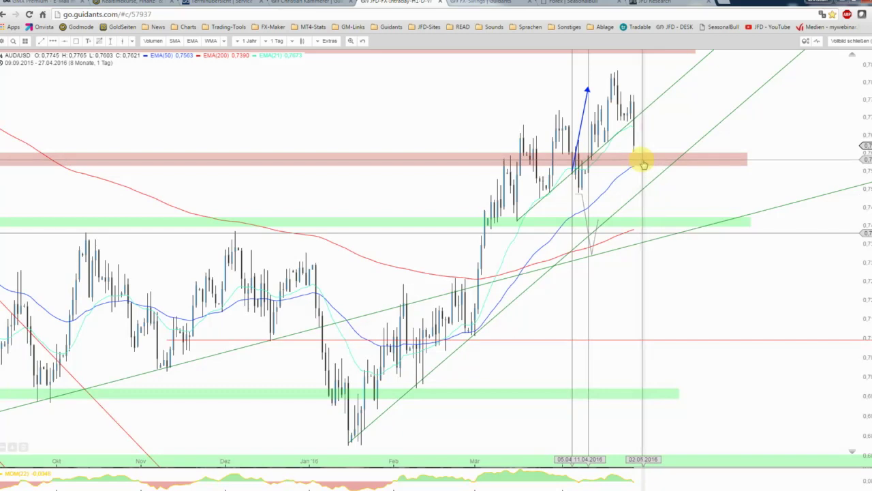
scroll(641, 163, "down", 2)
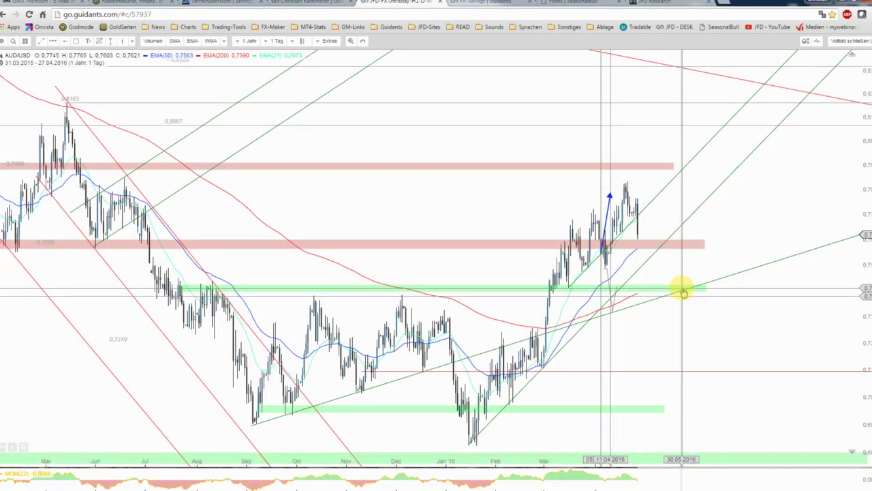
scroll(680, 279, "up", 2)
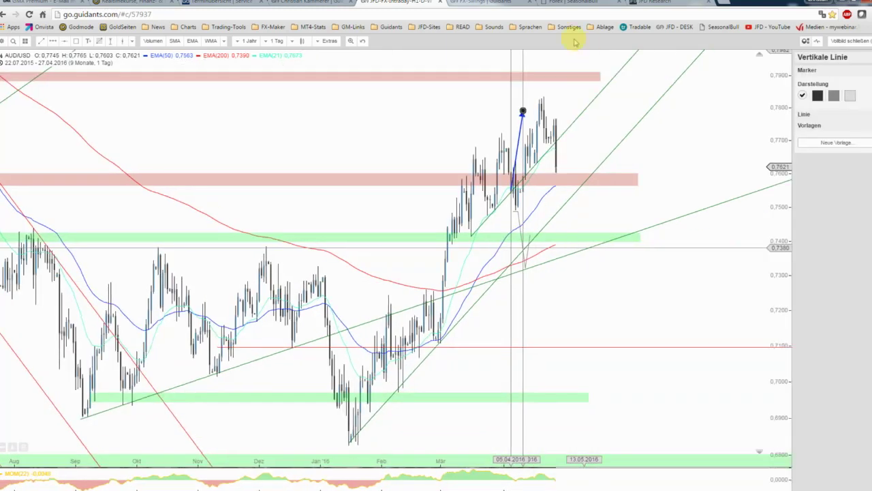
Switch to the FX-Swings workspace showing the AUD/CAD daily chart near 0.9607.
left_click(502, 4)
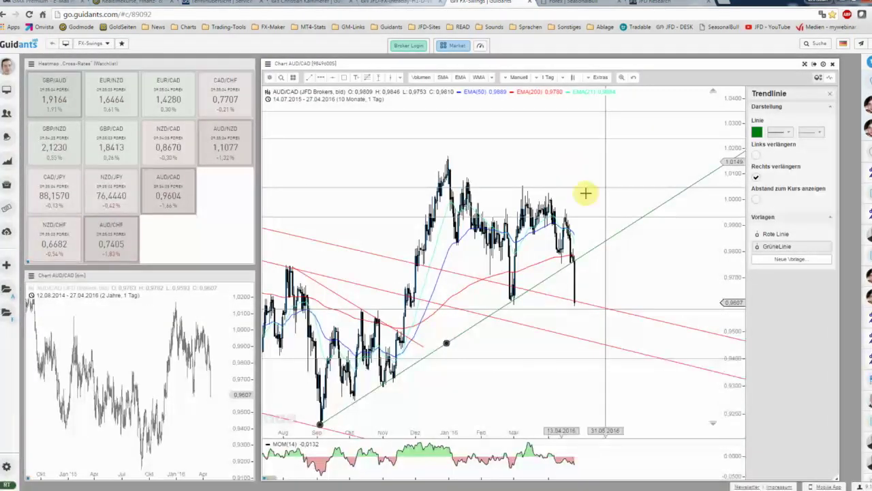
scroll(620, 253, "up", 1)
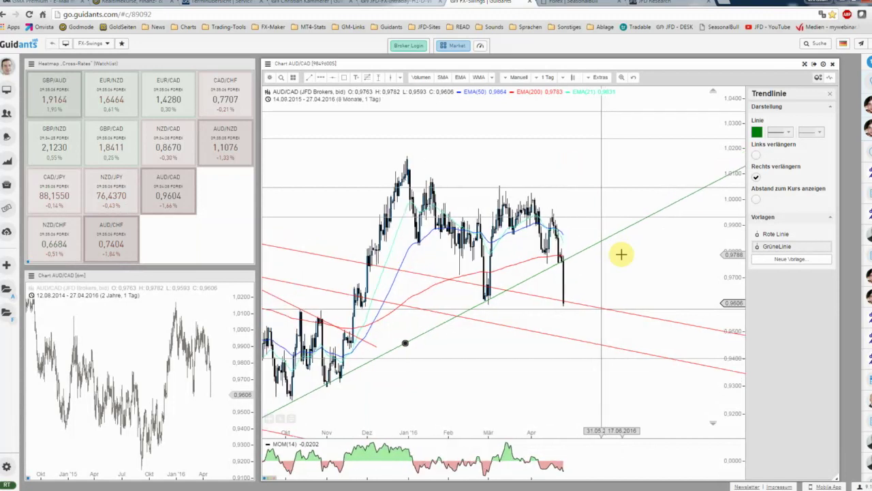
scroll(623, 272, "up", 1)
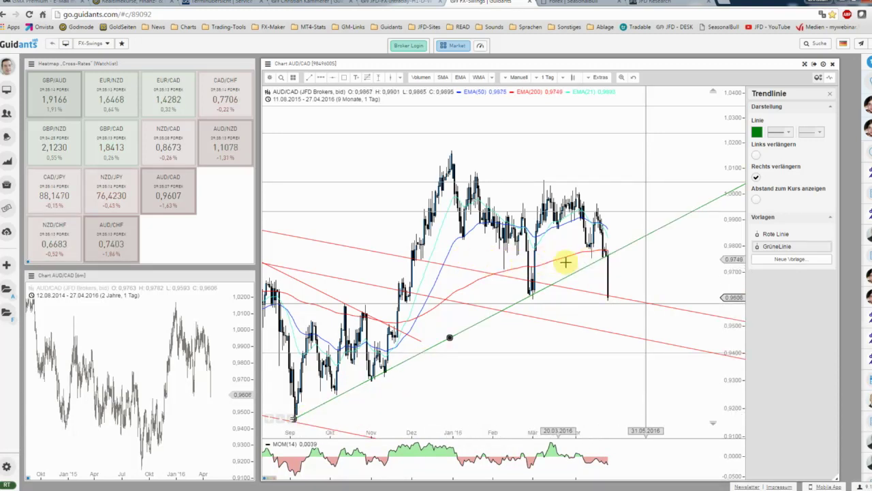
Add a green U-Linie horizontal line at about 0.9606 and bring up the AUDCAD seasonal report.
left_click(332, 77)
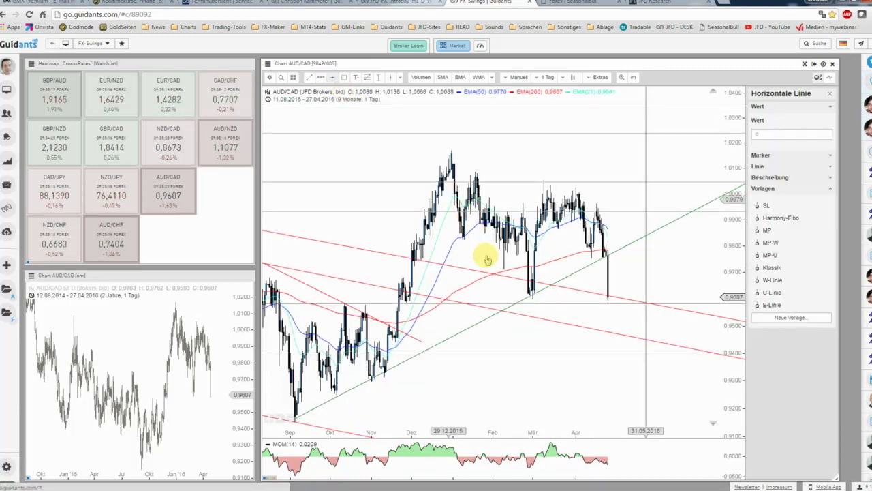
left_click(524, 297)
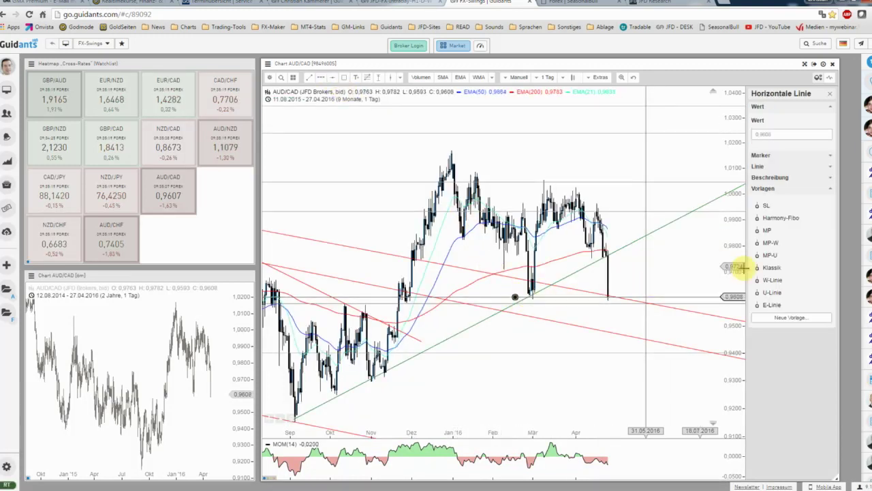
left_click(772, 292)
left_click_drag(570, 298, 578, 297)
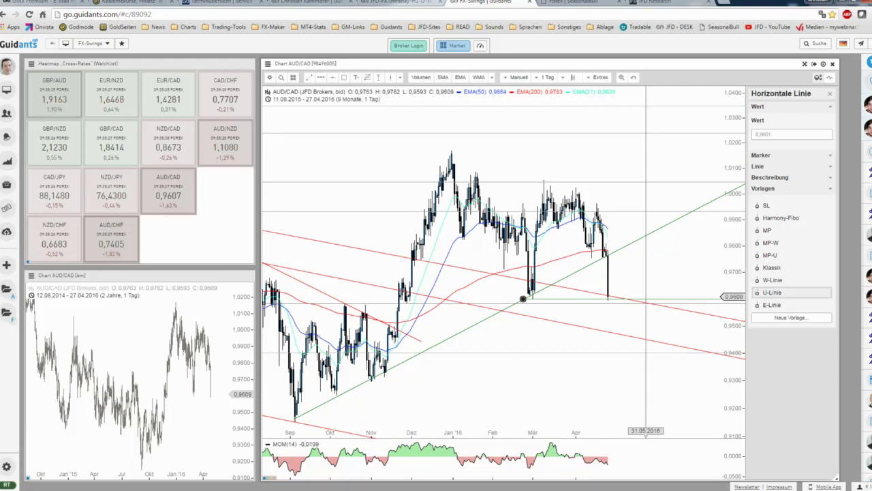
key("alt+Tab")
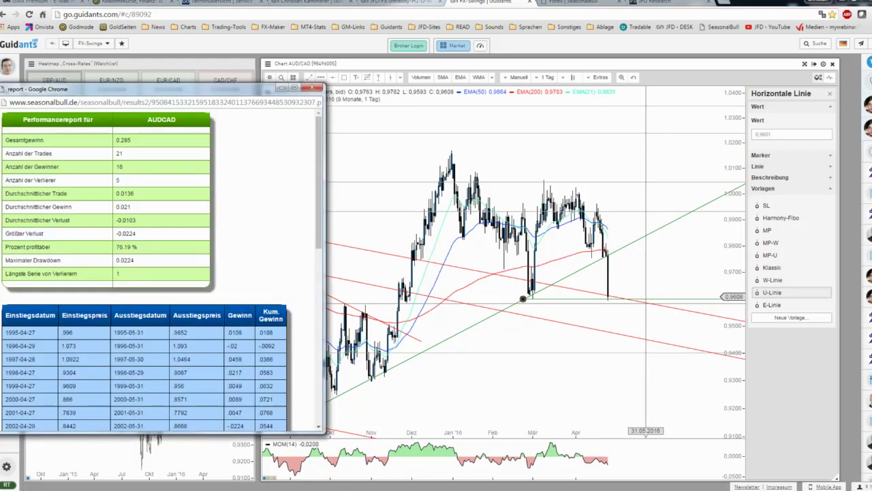
Mark the report figures: 21 trades, 76.19% profitable, 0.021 average gain, 0.285 total gain.
double_click(117, 154)
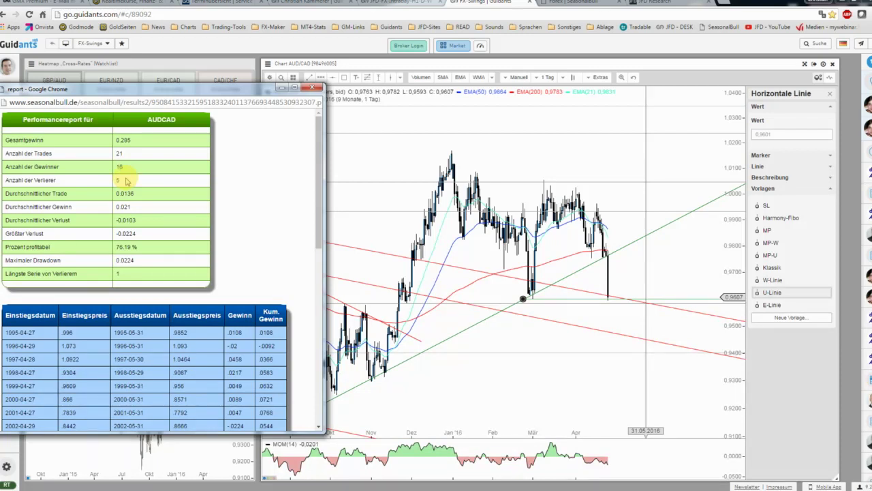
left_click_drag(138, 248, 119, 248)
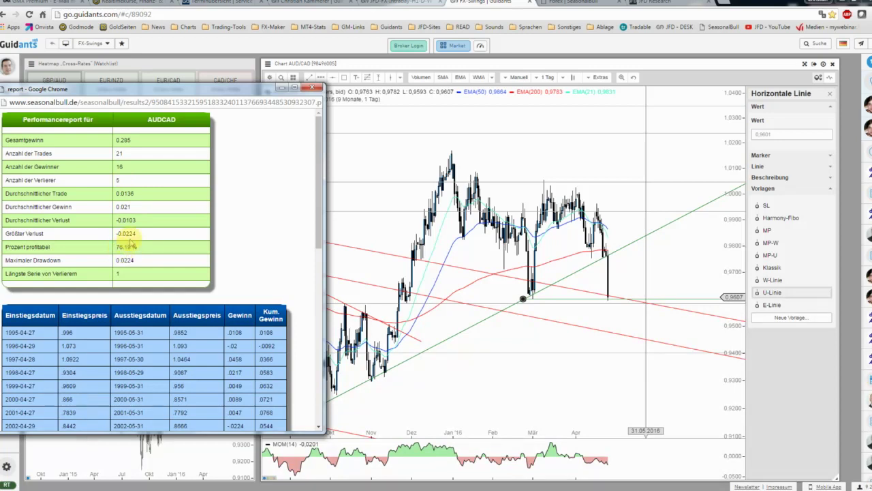
left_click_drag(133, 206, 117, 210)
double_click(120, 140)
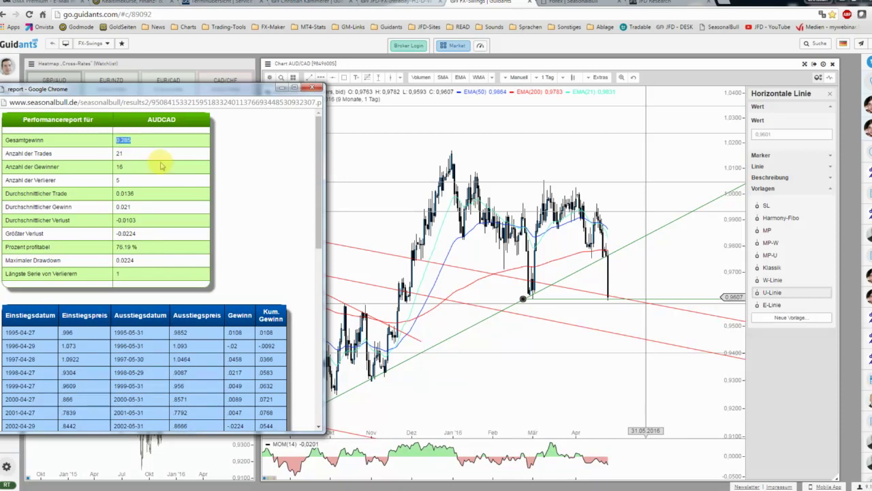
Highlight the latest years' trade results in the table through the 2015-04-27 row.
left_click_drag(318, 147, 314, 235)
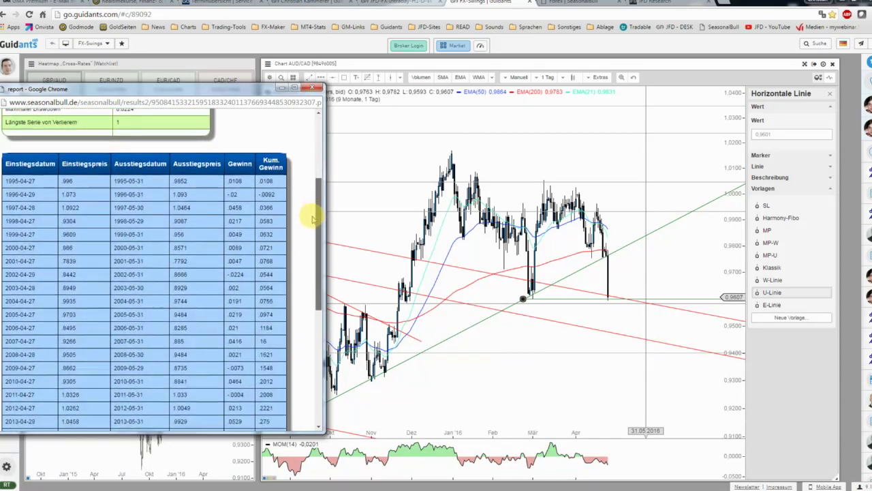
left_click_drag(314, 235, 306, 334)
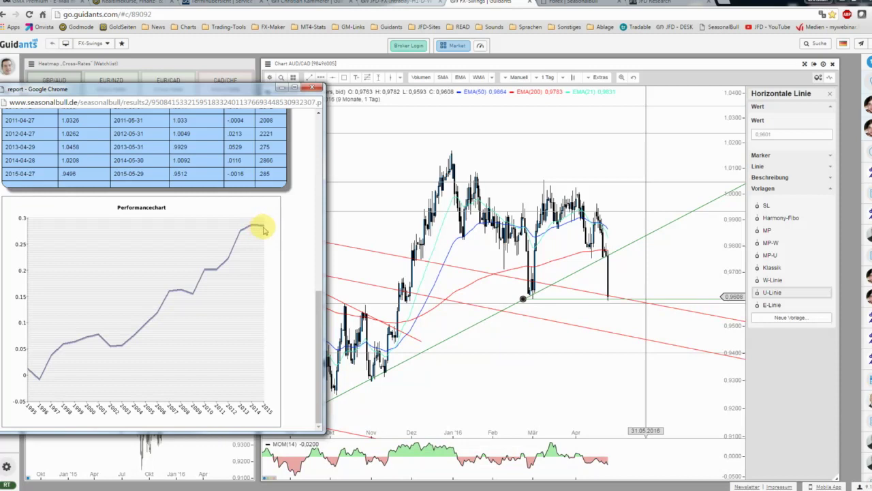
left_click_drag(252, 226, 233, 179)
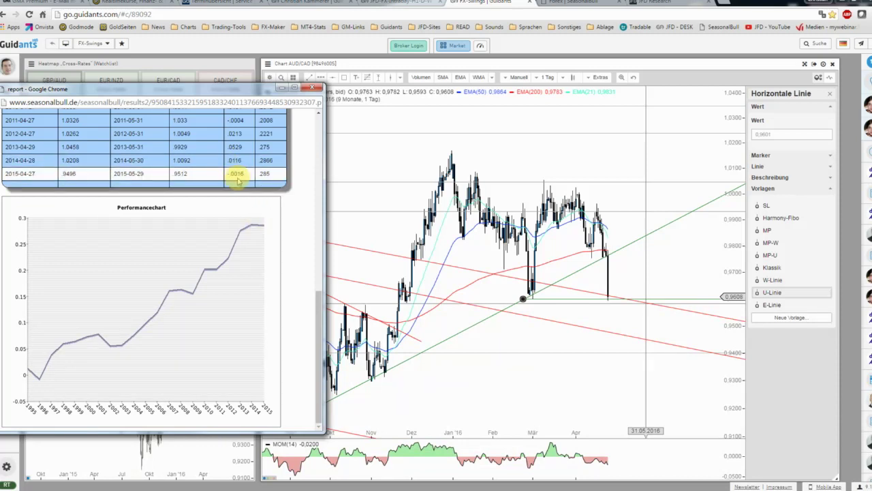
mouse_move(236, 174)
left_mouse_down()
mouse_move(236, 135)
mouse_move(234, 171)
mouse_move(233, 162)
mouse_move(250, 229)
left_mouse_up()
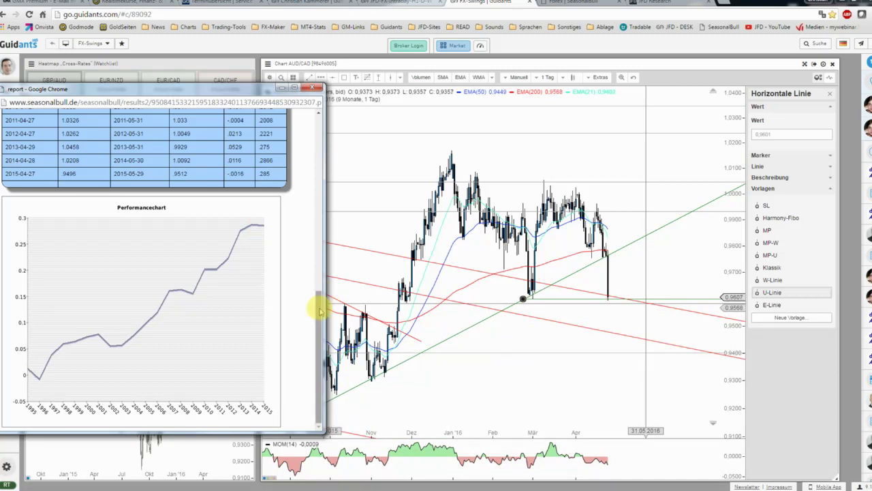
scroll(320, 293, "up", 2)
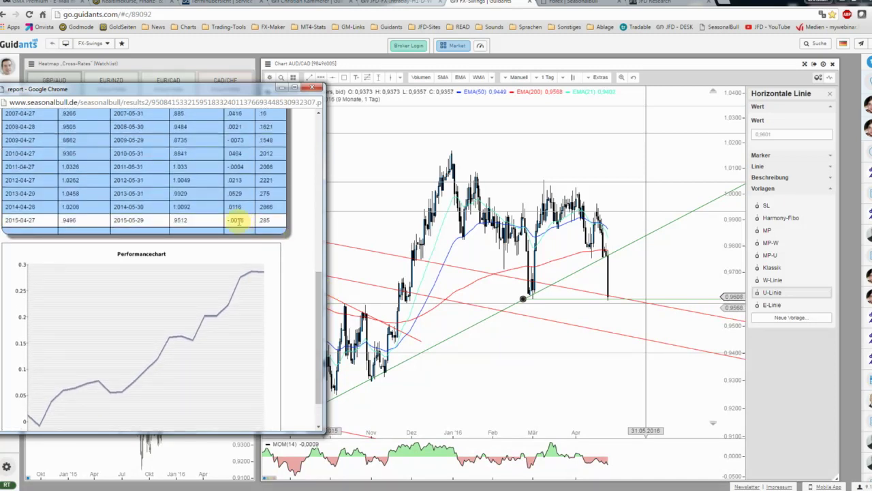
left_click_drag(248, 223, 254, 273)
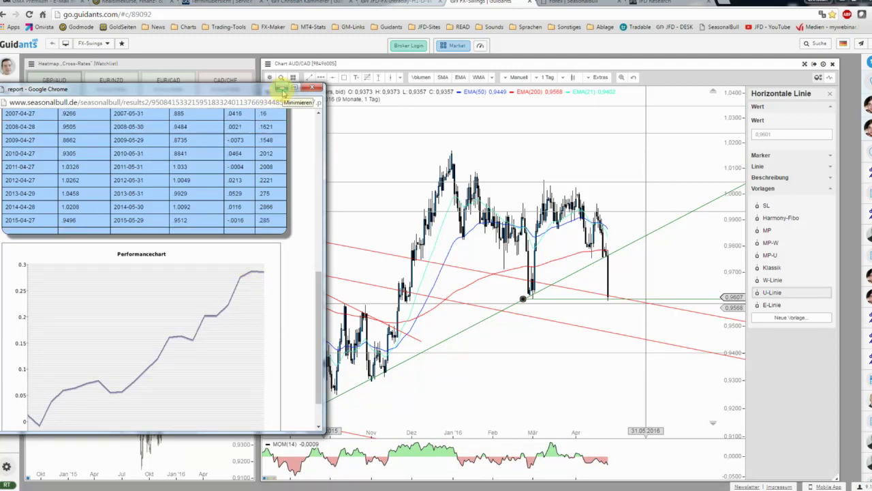
Minimize the report and draw a green Chance price range from 0.9607 down to about 0.9398.
left_click(281, 90)
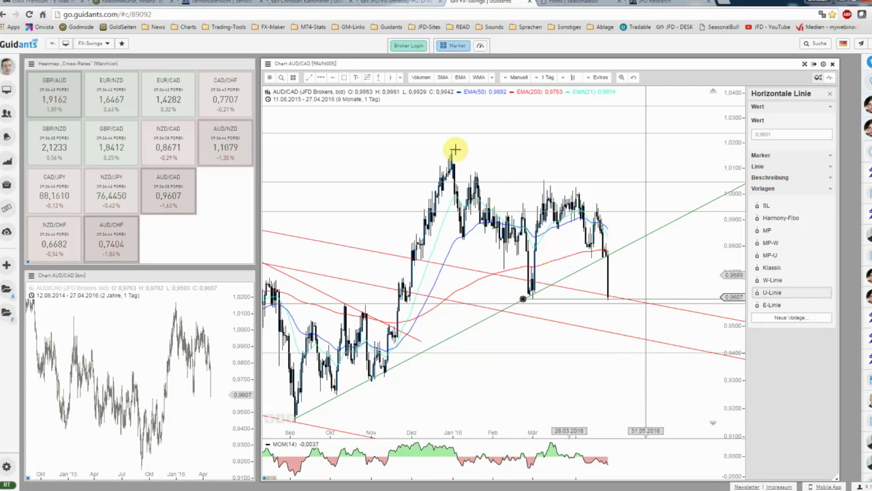
left_click(378, 77)
left_click_drag(613, 297, 631, 356)
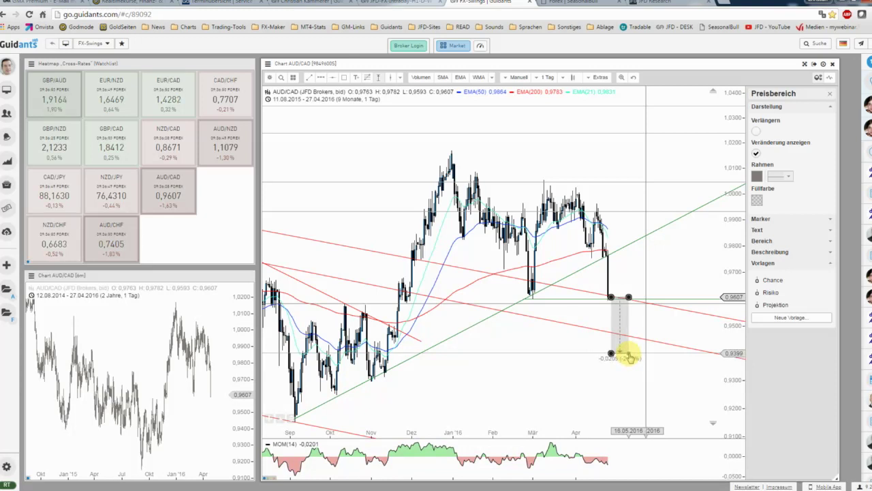
left_click(763, 279)
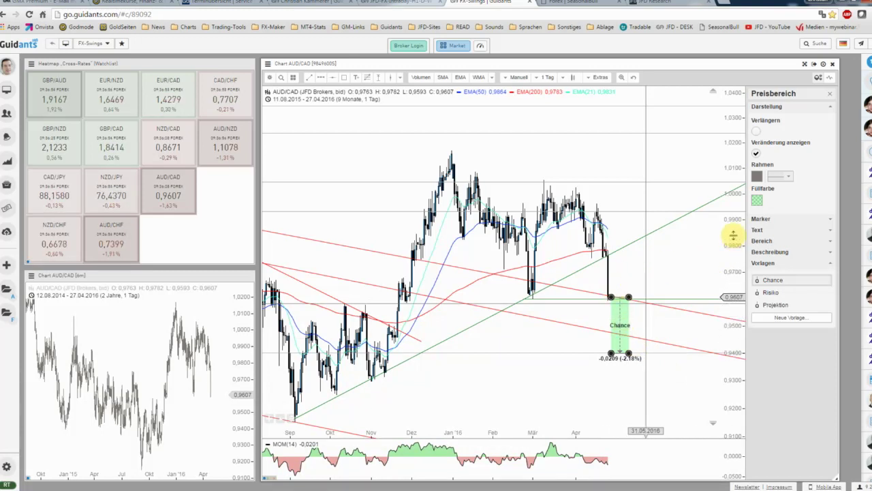
scroll(672, 268, "up", 2)
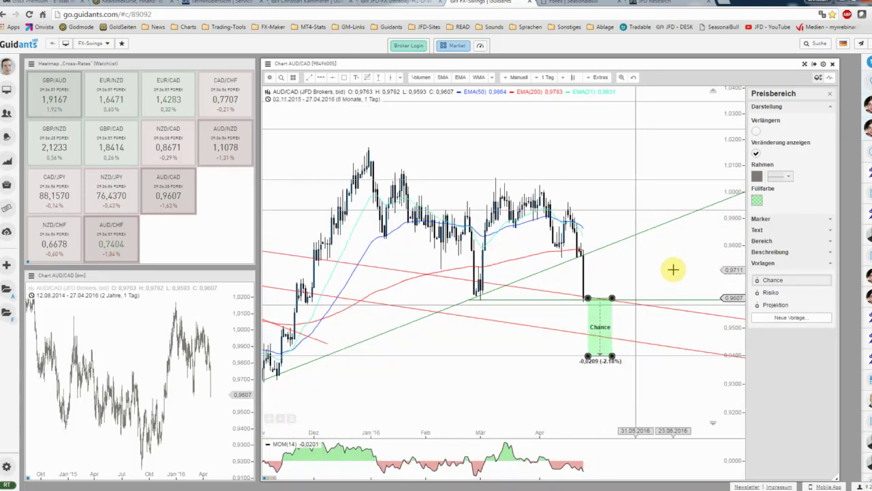
left_click(321, 77)
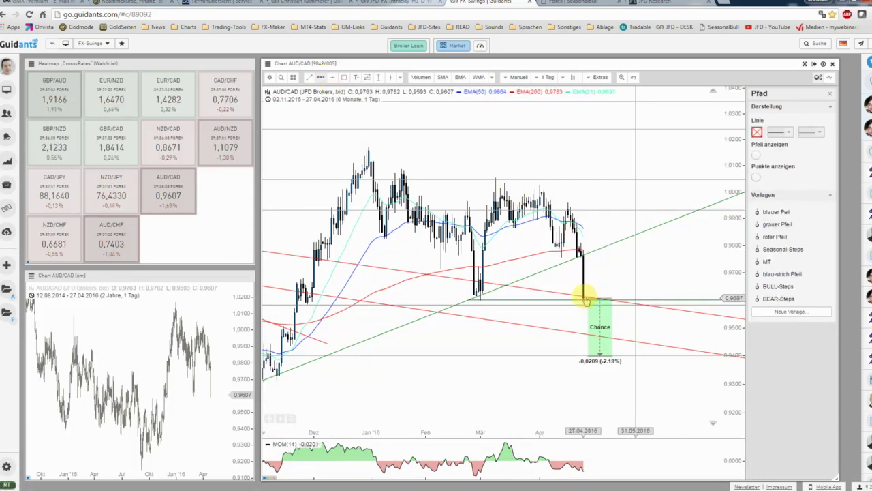
Draw a blue arrow path from the last low, bouncing slightly then dropping near 0.9426.
left_click(583, 295)
left_click(594, 271)
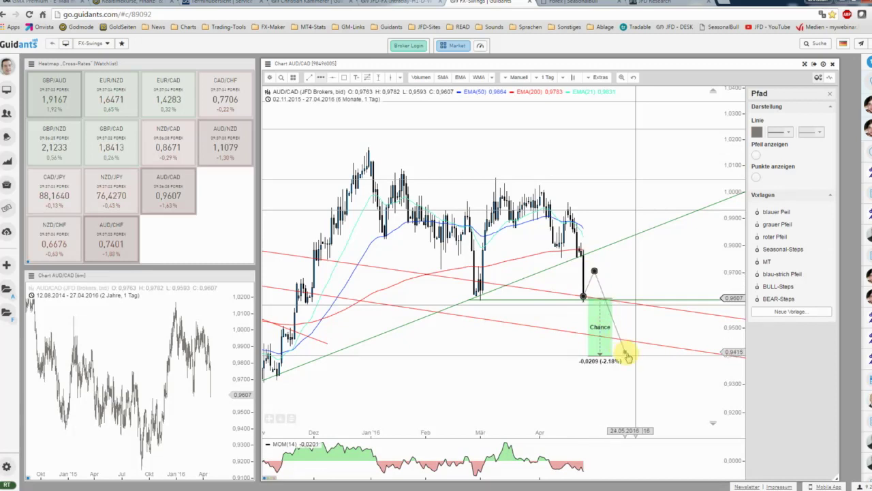
left_click(627, 353)
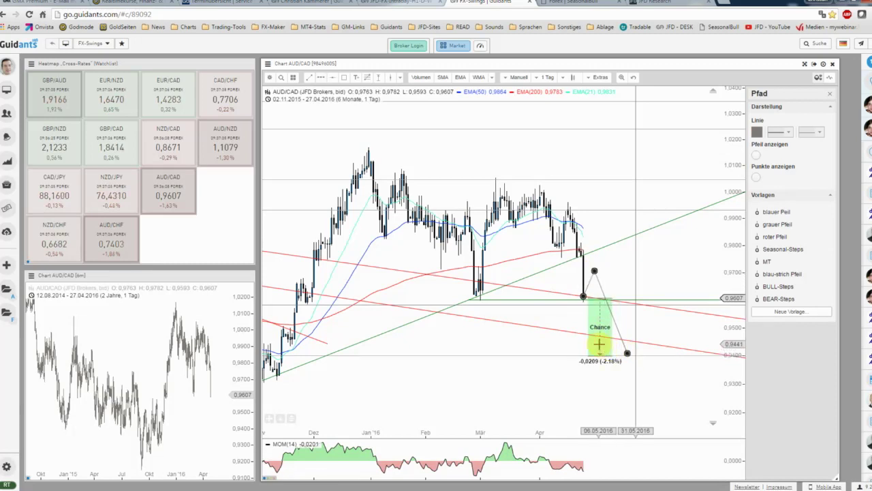
left_click(774, 212)
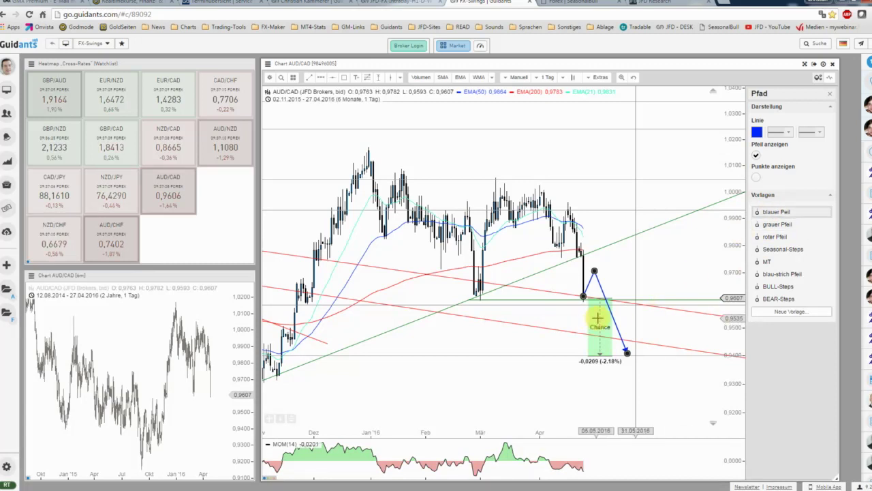
Change the Chance range's stacking order, nudge it down and stretch it to 31.05.2016.
left_click(581, 334)
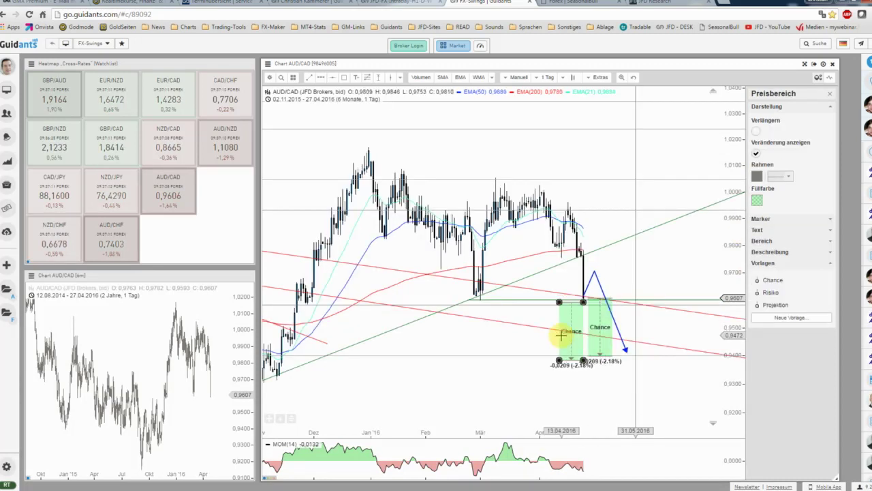
right_click(579, 334)
mouse_move(586, 344)
left_click(631, 345)
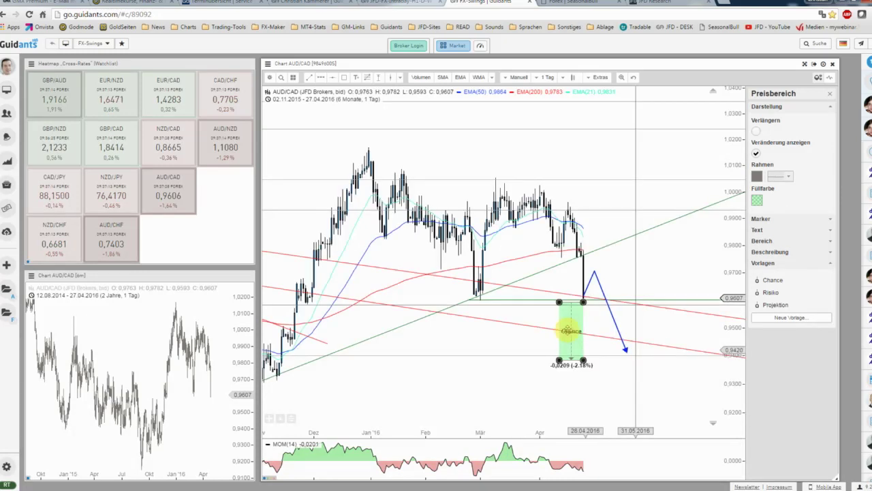
left_click_drag(592, 317, 594, 317)
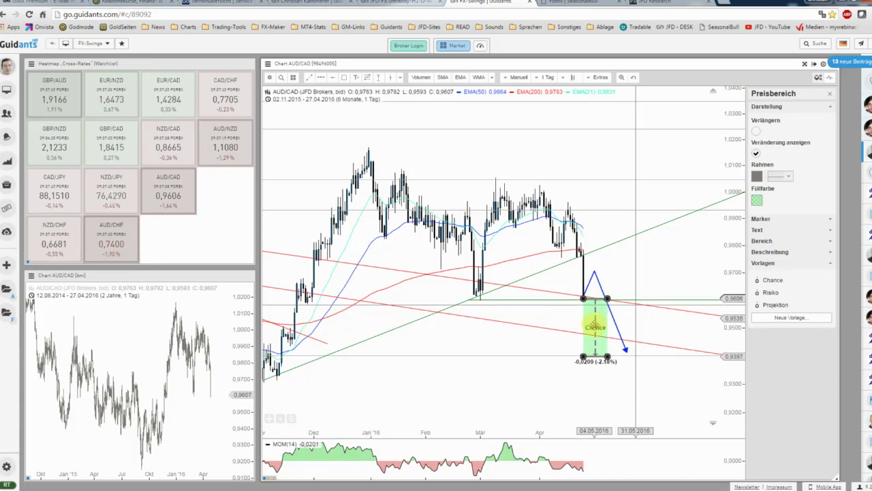
left_click_drag(607, 355, 635, 356)
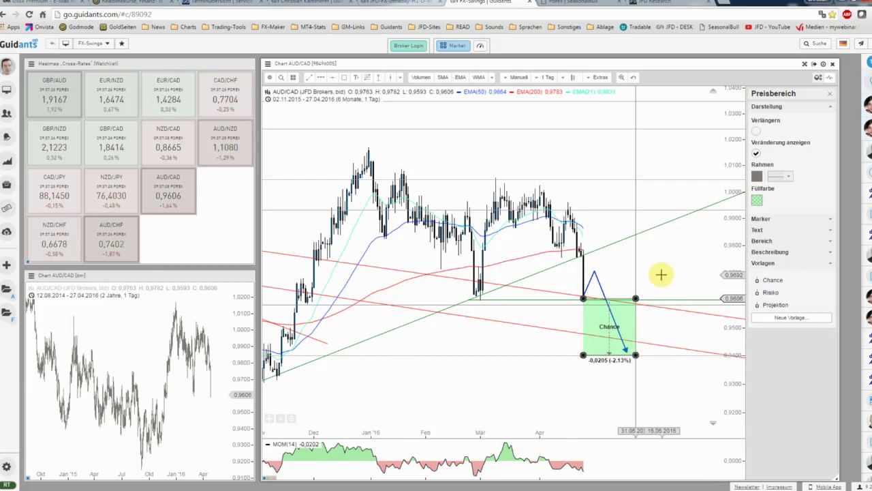
scroll(661, 274, "down", 1)
scroll(661, 274, "down", 1)
scroll(661, 275, "down", 1)
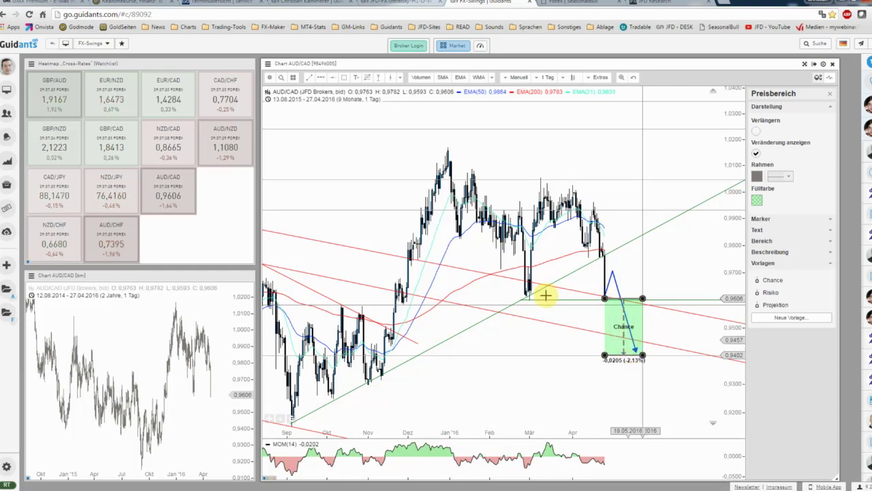
Draw a blue dashed arrow path from the top to the bottom of the Chance range.
left_click(321, 77)
left_click(607, 304)
double_click(625, 351)
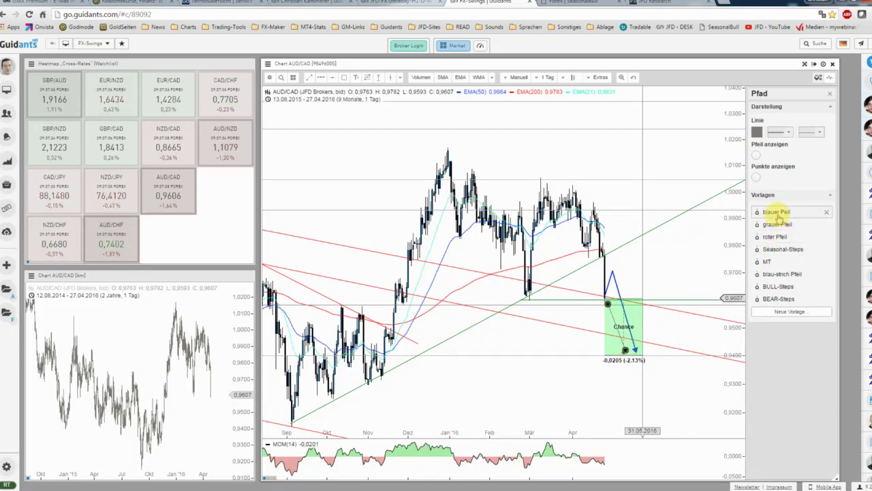
left_click(781, 274)
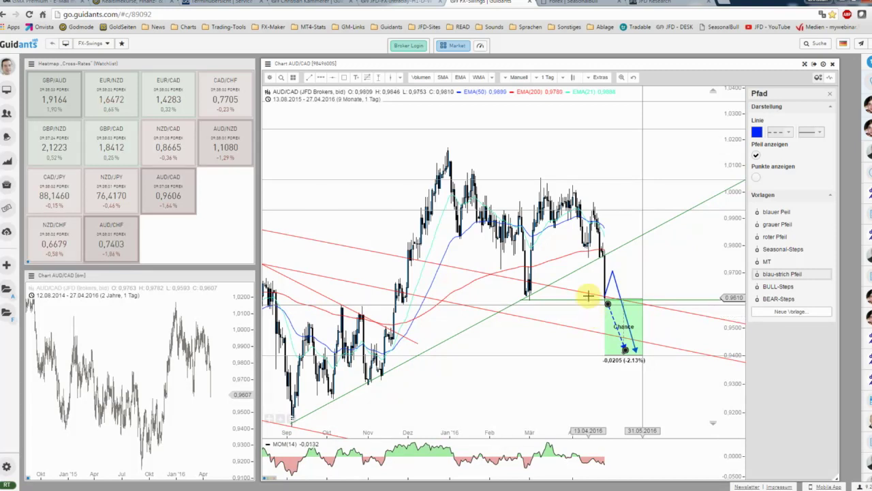
Add a grey arrow path peaking near 1.00 then dipping, and save the chart.
left_click(321, 78)
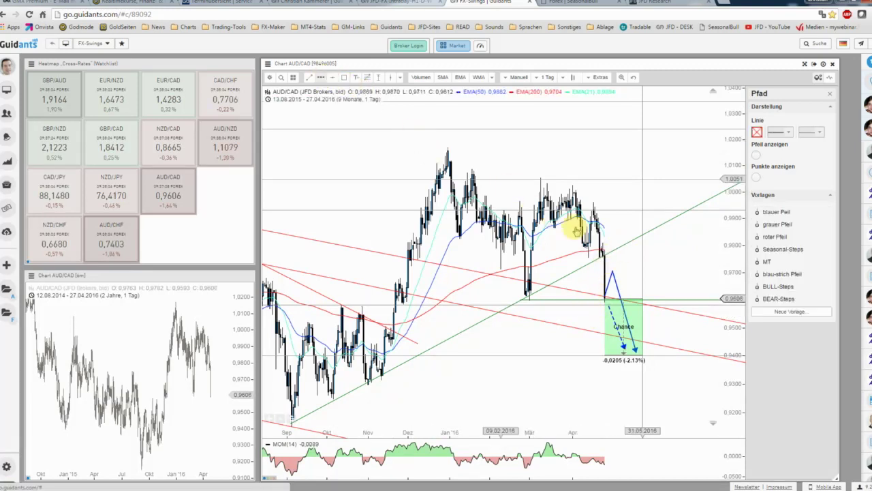
left_click(611, 247)
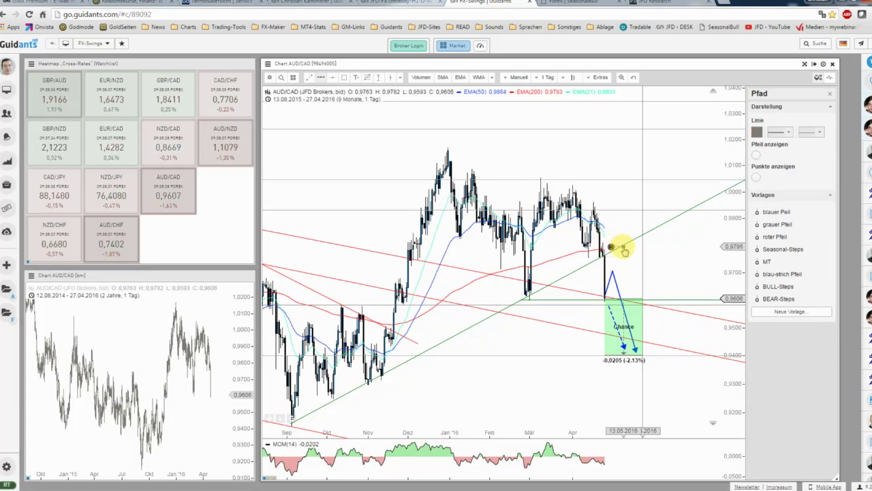
left_click(623, 247)
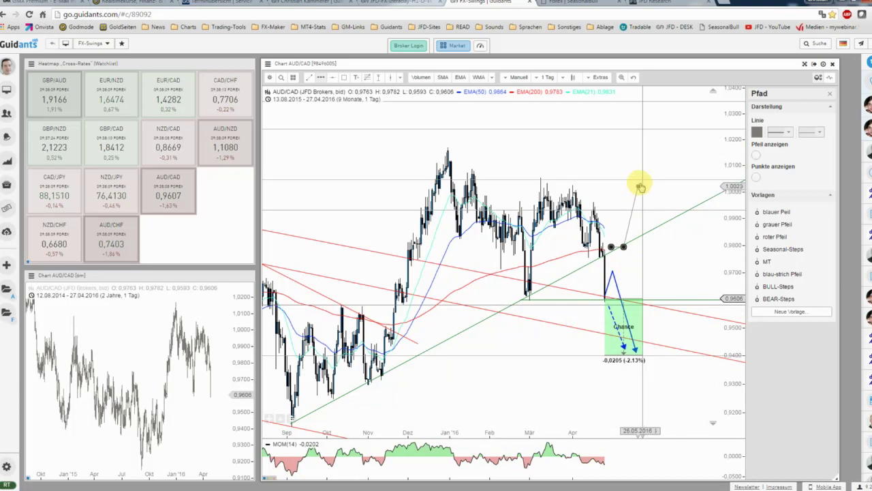
left_click(641, 182)
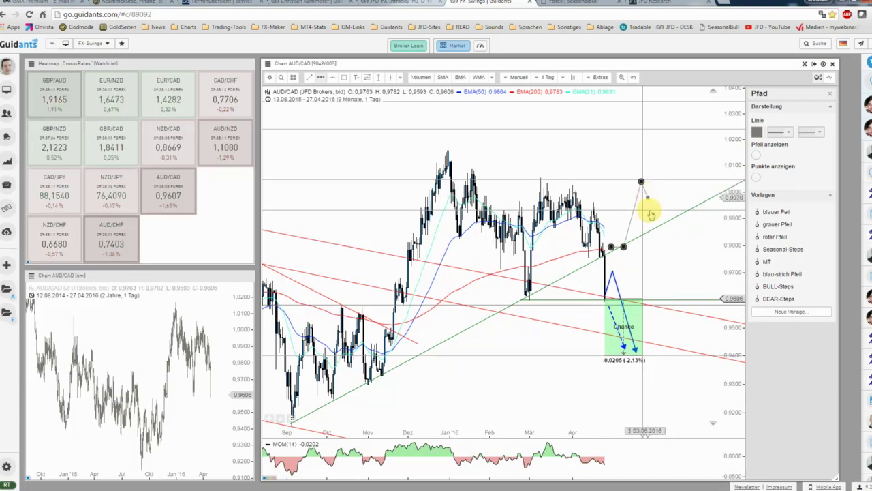
double_click(650, 212)
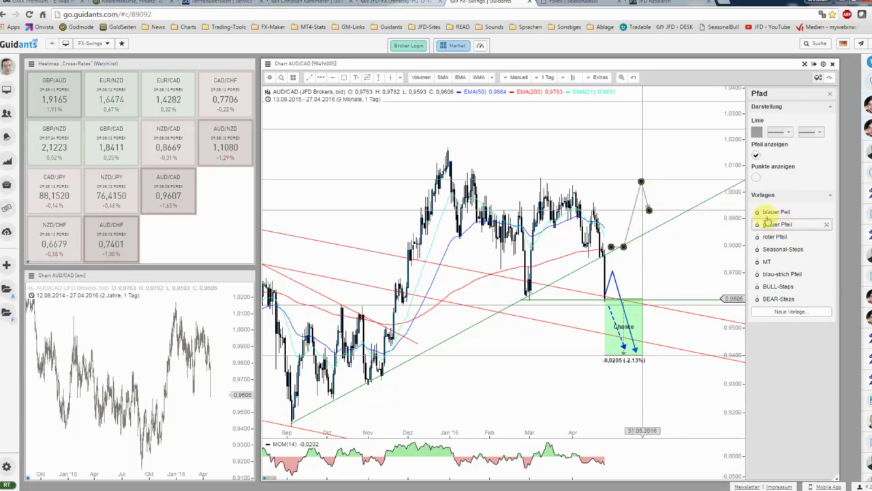
left_click(755, 155)
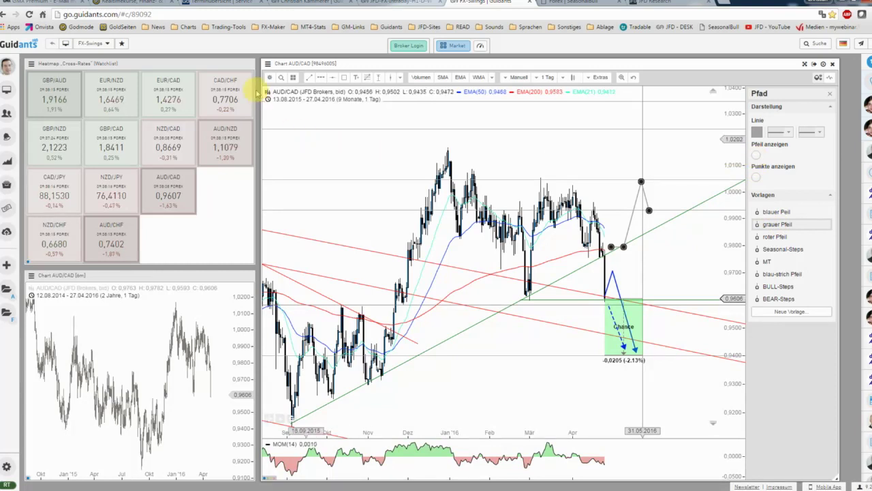
left_click(269, 77)
left_click(279, 100)
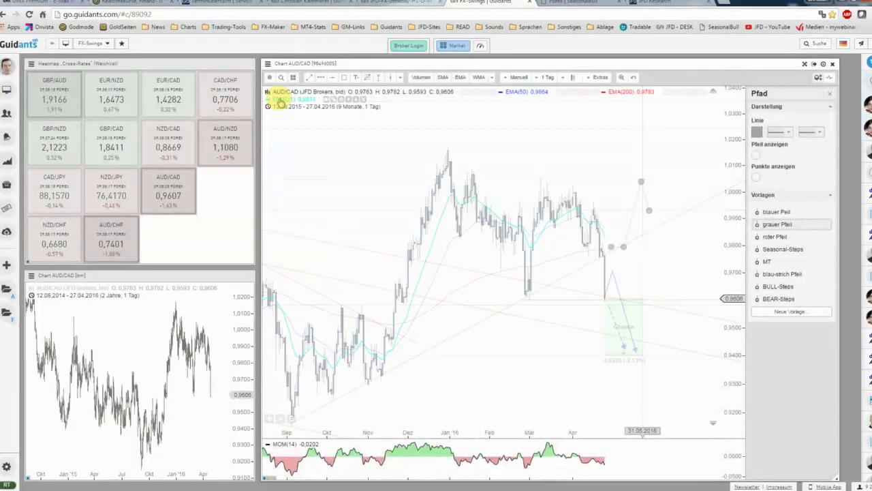